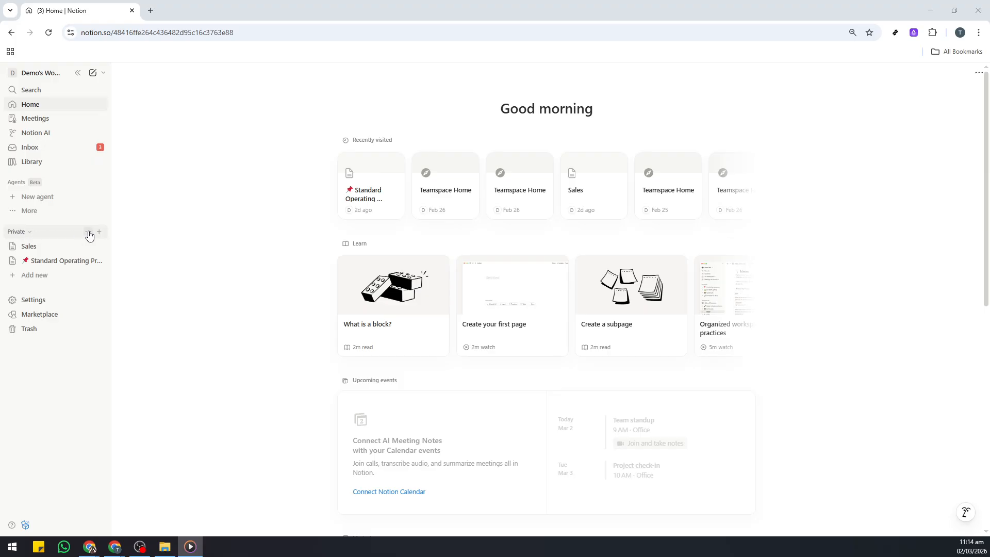
Create a private page titled "Creating Timetable" and insert an inline table view database without choosing a suggested template
{"action": "left_click", "coordinate": [99, 231]}
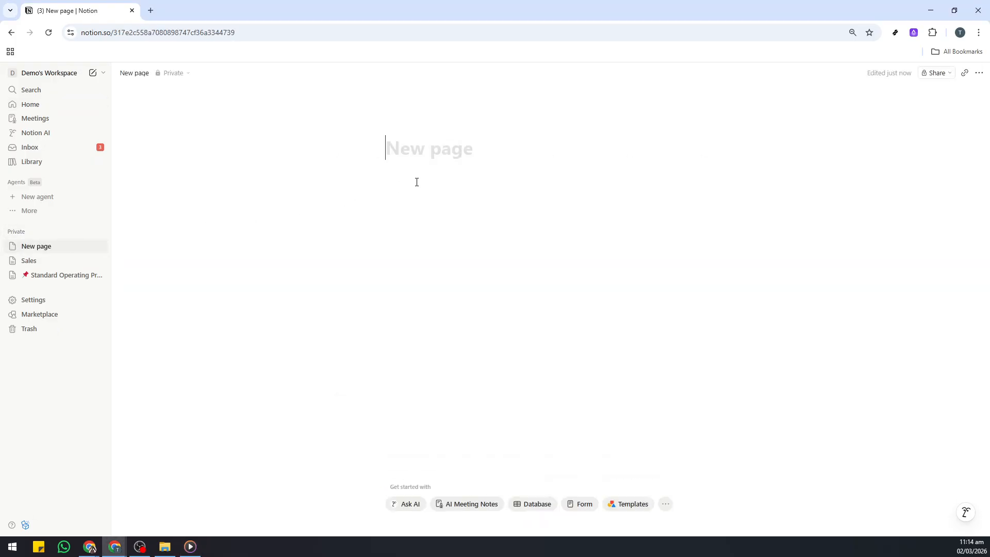
{"action": "type", "text": "Creating Timetable"}
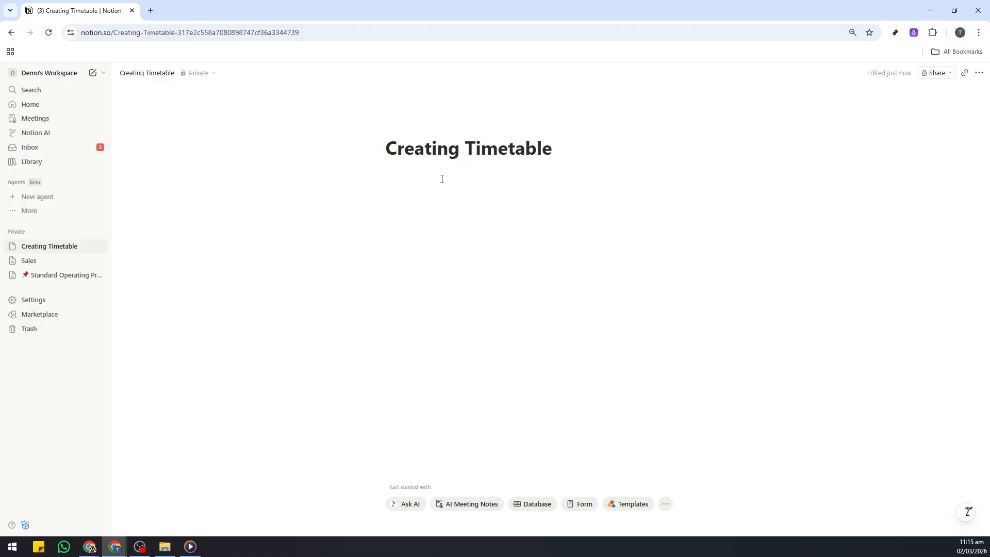
{"action": "left_click", "coordinate": [413, 176]}
{"action": "type", "text": "/table"}
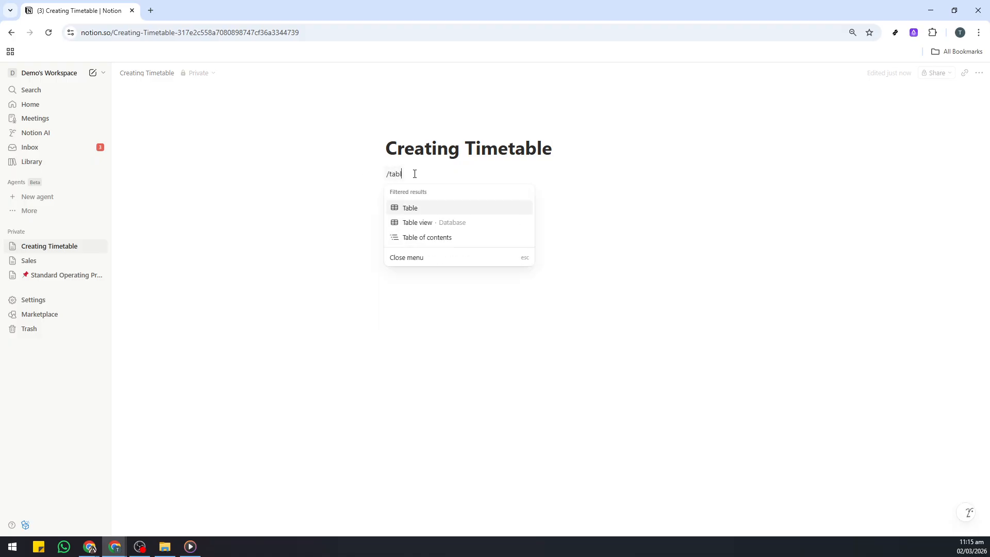
{"action": "left_click", "coordinate": [439, 224]}
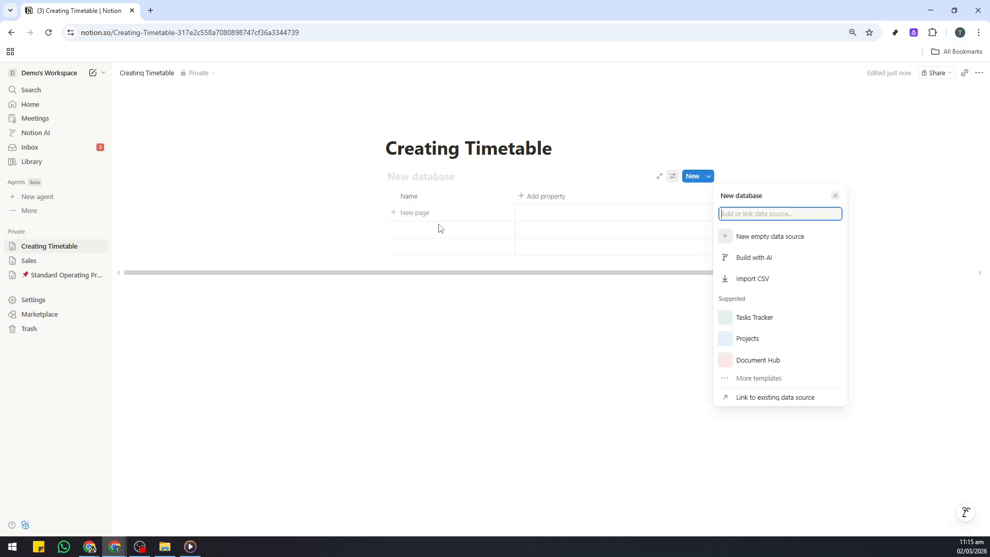
{"action": "left_click", "coordinate": [835, 198]}
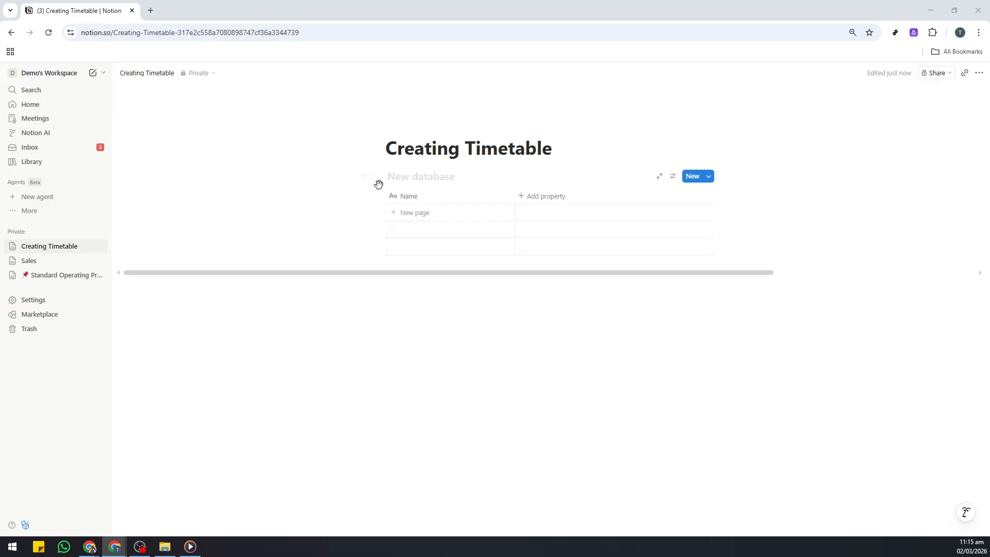
Add the database entries "Team meeting and project planning" and "Client presentations"
{"action": "left_click", "coordinate": [435, 213]}
{"action": "type", "text": "Team meeting and project planning"}
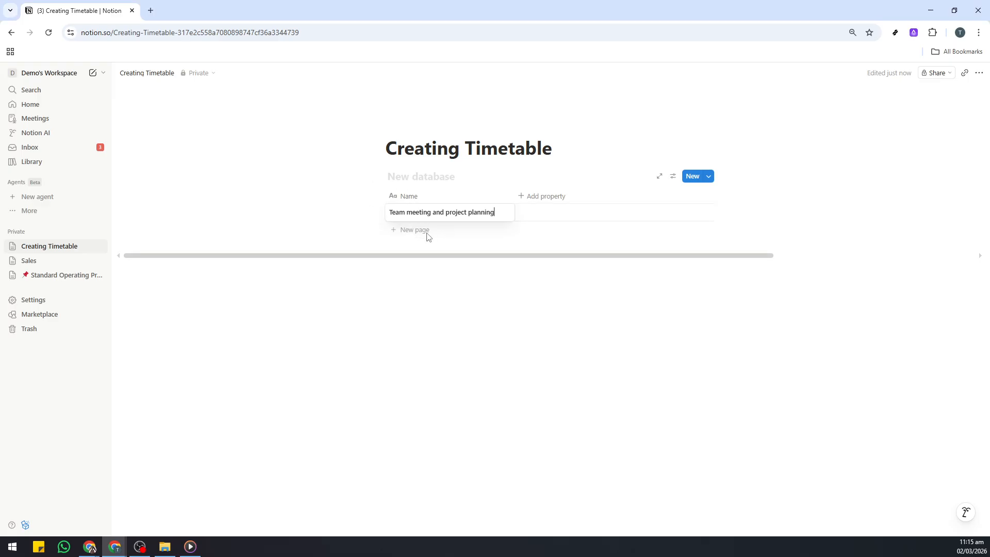
{"action": "key", "text": "Escape"}
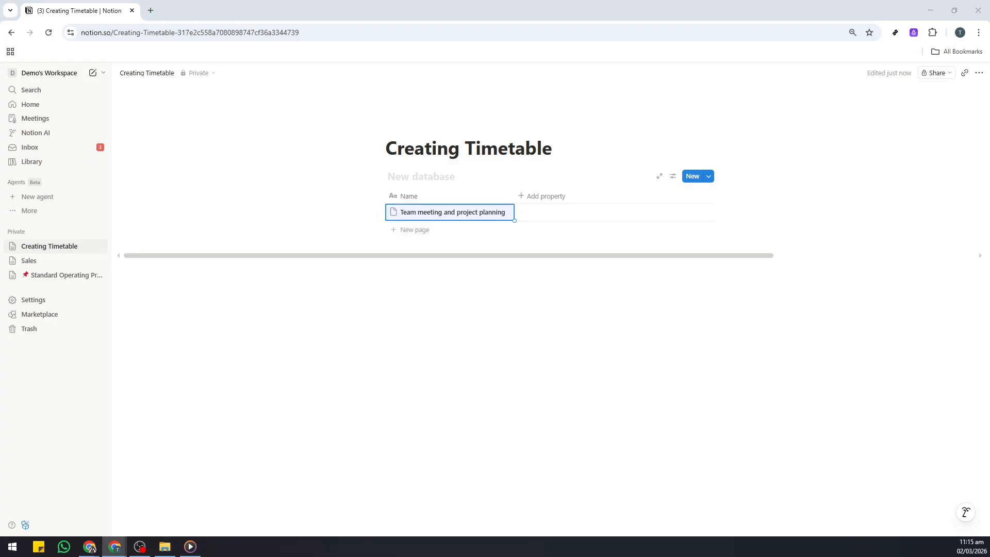
{"action": "left_click", "coordinate": [427, 229]}
{"action": "type", "text": "Client presentations"}
{"action": "key", "text": "Escape"}
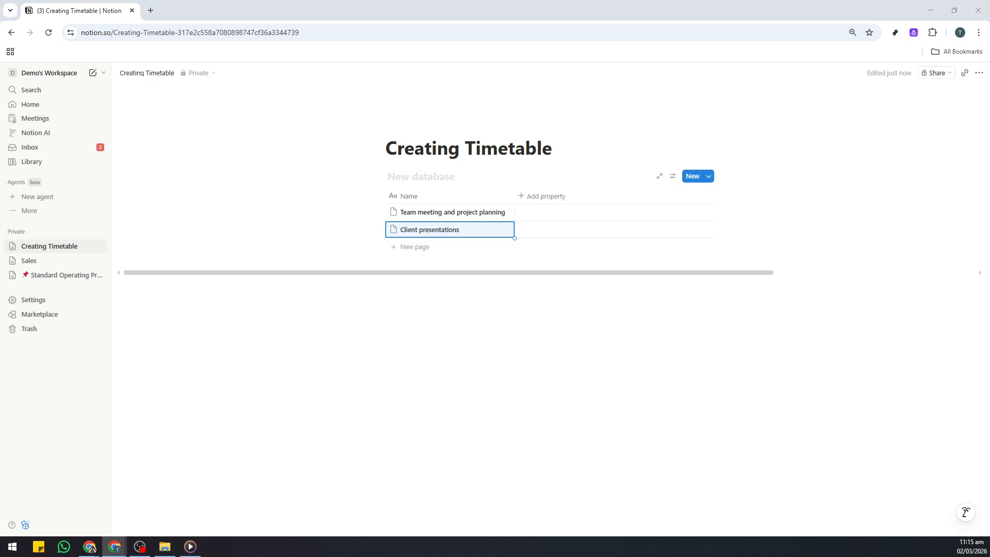
Add three more entries below Client presentations: "Work on reports", "Training session" and "Submit weekly report"
{"action": "left_click", "coordinate": [421, 246]}
{"action": "type", "text": "Work on reports"}
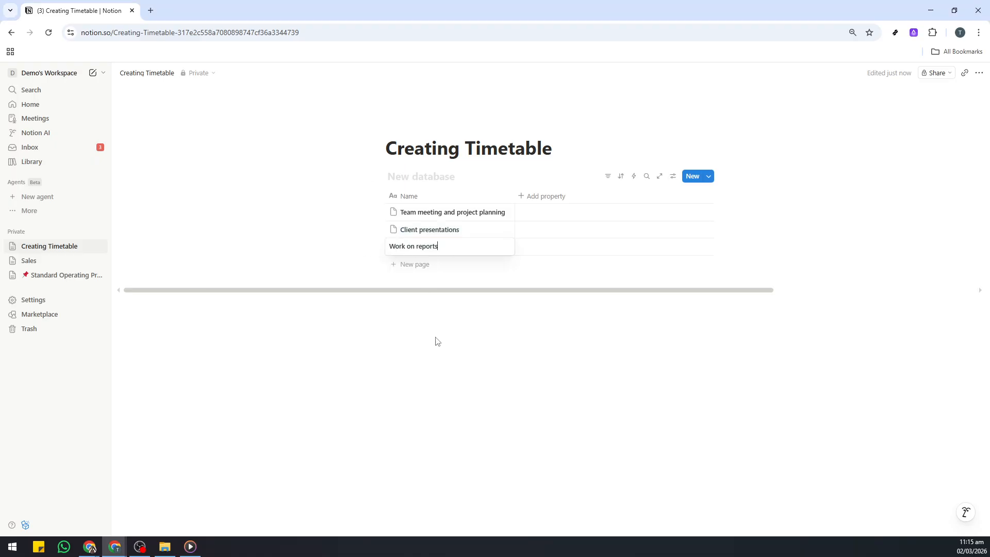
{"action": "key", "text": "Escape"}
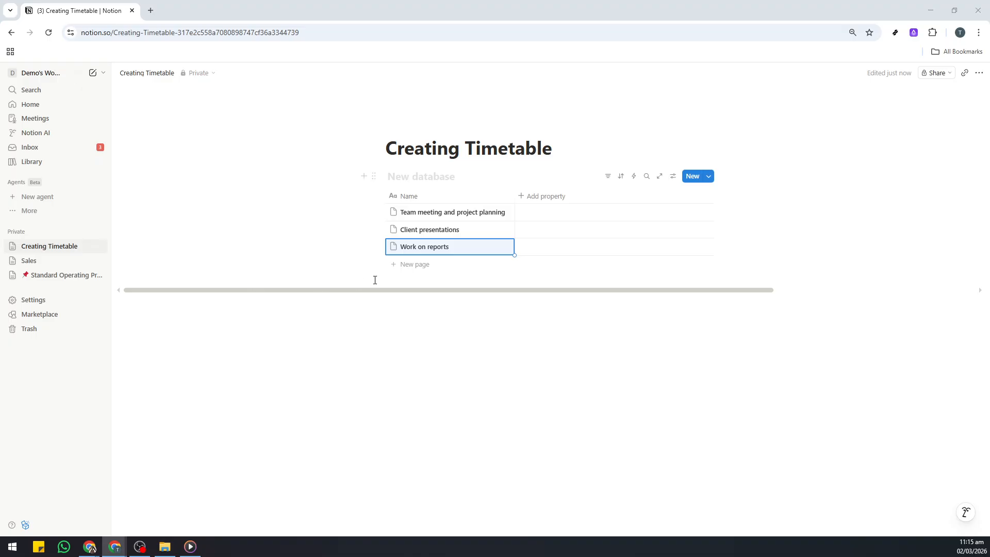
{"action": "left_click", "coordinate": [415, 265]}
{"action": "type", "text": "Training session"}
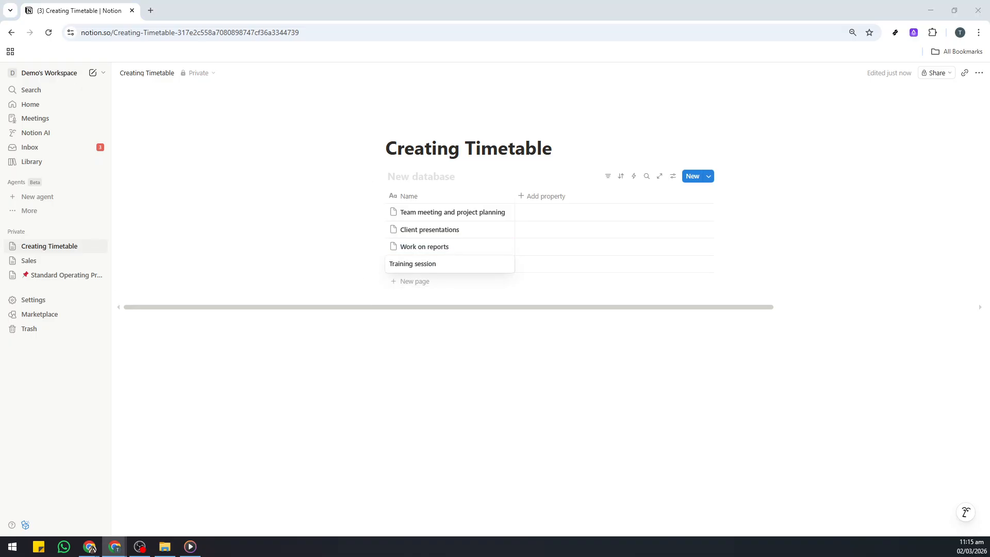
{"action": "left_click", "coordinate": [403, 282]}
{"action": "type", "text": "Submit weekly report"}
{"action": "key", "text": "Escape"}
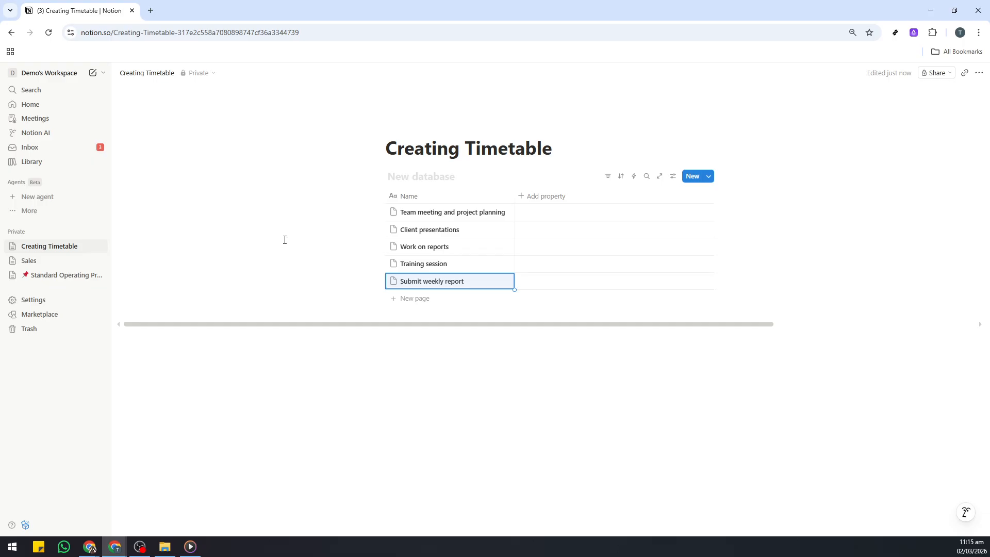
Add a Date property and set the date of Team meeting and project planning to March 9, 2026
{"action": "left_click", "coordinate": [522, 201]}
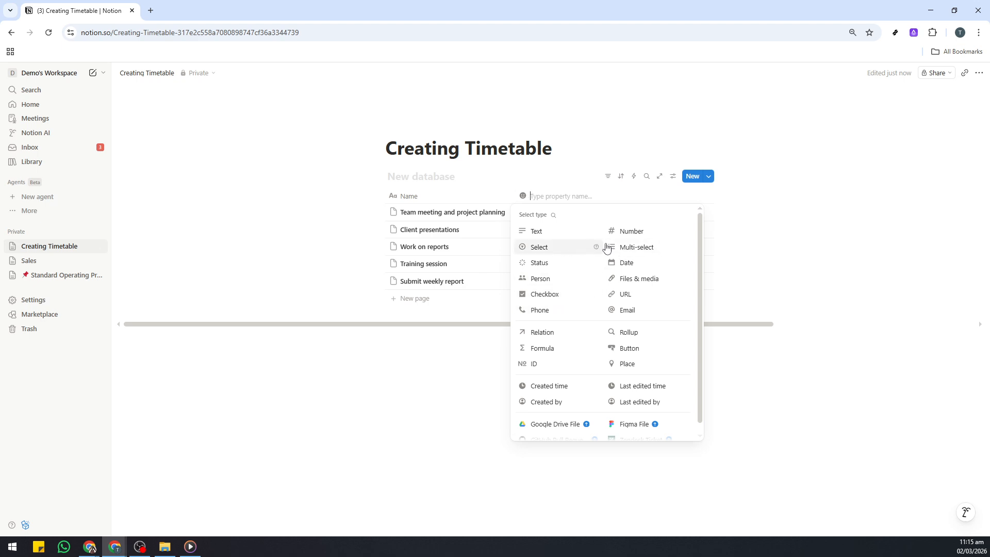
{"action": "left_click", "coordinate": [638, 263]}
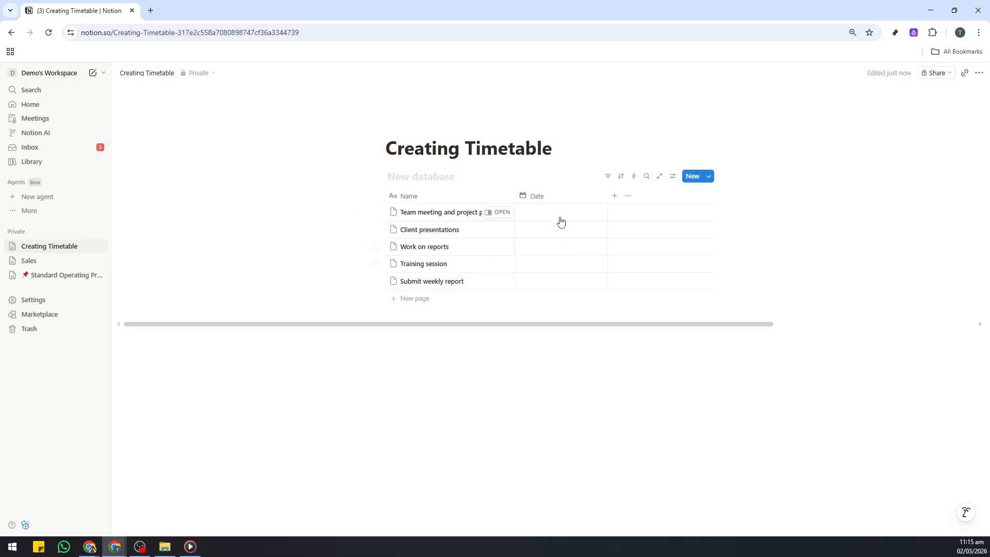
{"action": "left_click", "coordinate": [557, 219]}
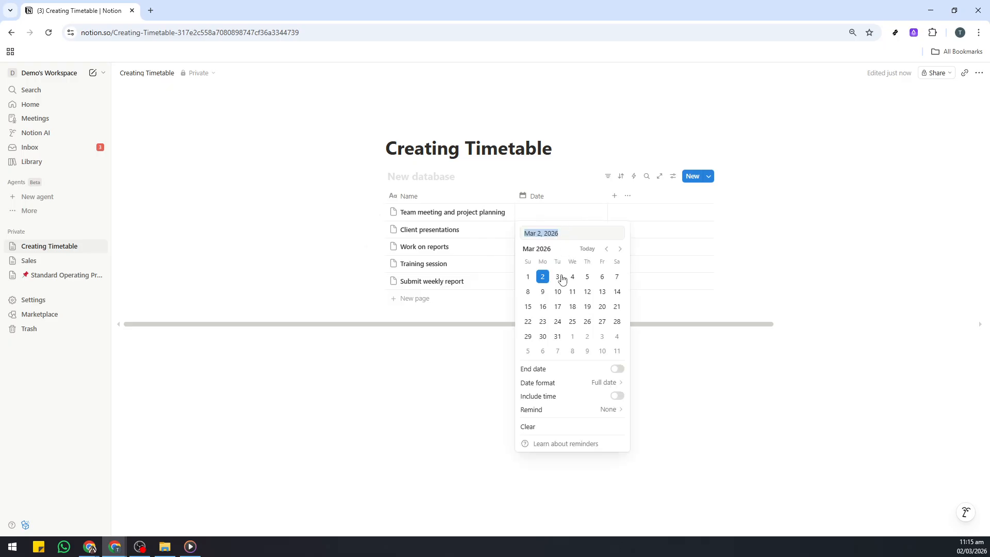
{"action": "left_click", "coordinate": [543, 292]}
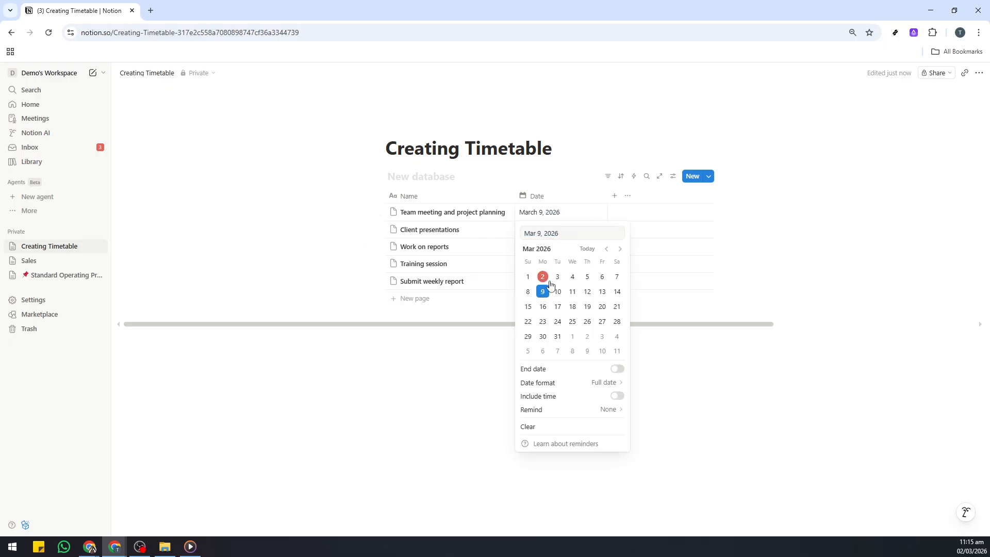
{"action": "left_click", "coordinate": [561, 220]}
Set the date of Client presentations to March 10, 2026 and of Work on reports to March 11, 2026
{"action": "left_click", "coordinate": [536, 230]}
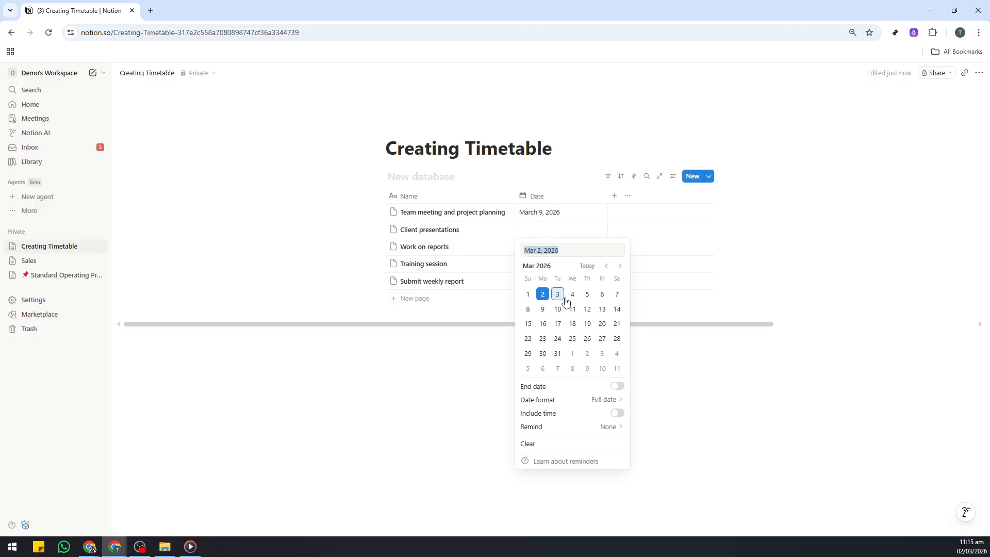
{"action": "left_click", "coordinate": [557, 308]}
{"action": "left_click", "coordinate": [553, 247]}
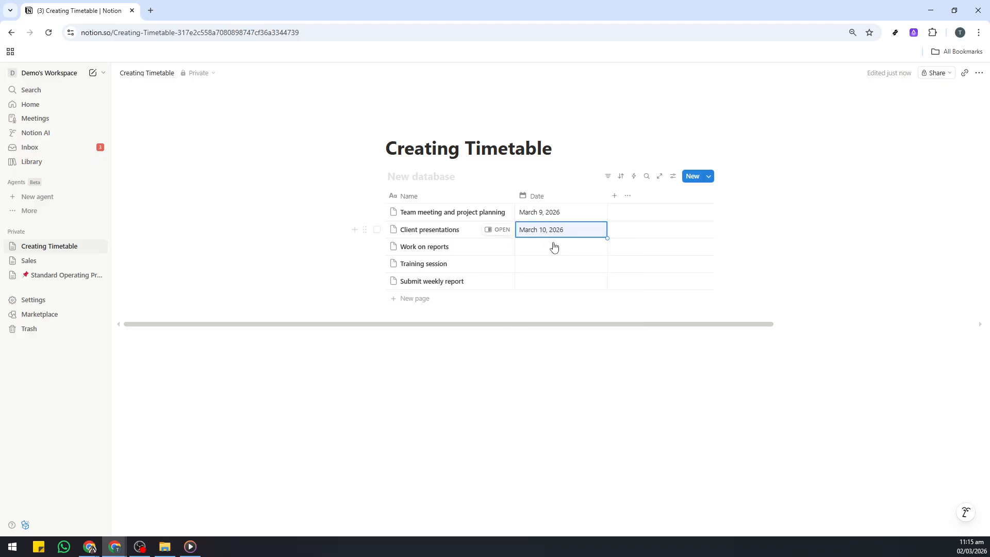
{"action": "left_click", "coordinate": [537, 253]}
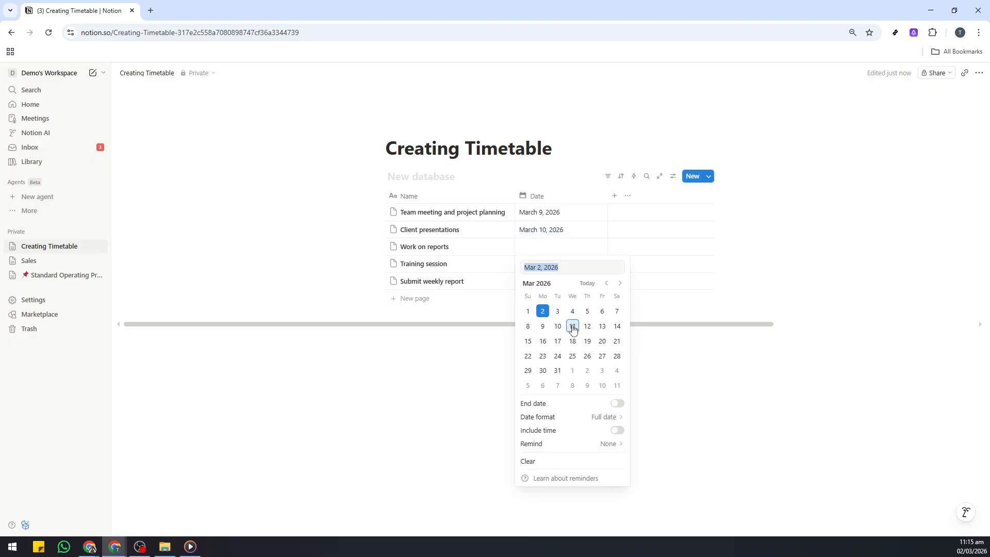
{"action": "left_click", "coordinate": [572, 326]}
{"action": "left_click", "coordinate": [553, 249]}
Set the date of Training session to March 12, 2026 and of Submit weekly report to March 13, 2026
{"action": "left_click", "coordinate": [547, 269]}
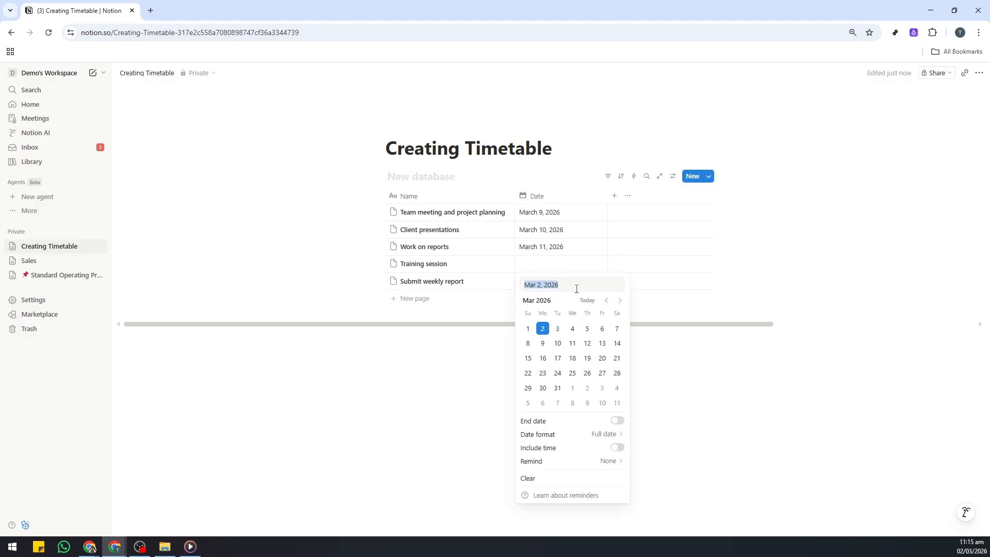
{"action": "left_click", "coordinate": [587, 343]}
{"action": "left_click", "coordinate": [557, 259]}
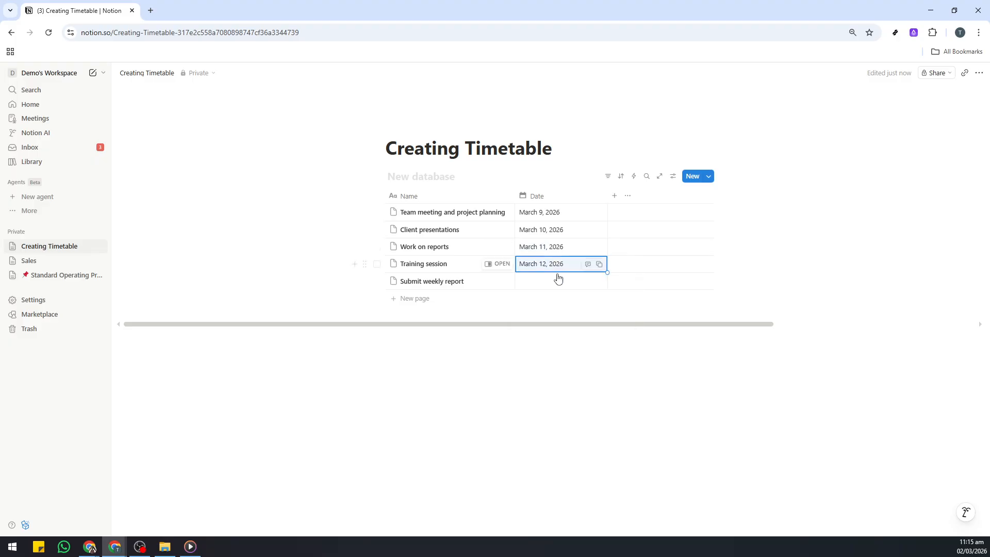
{"action": "left_click", "coordinate": [559, 280]}
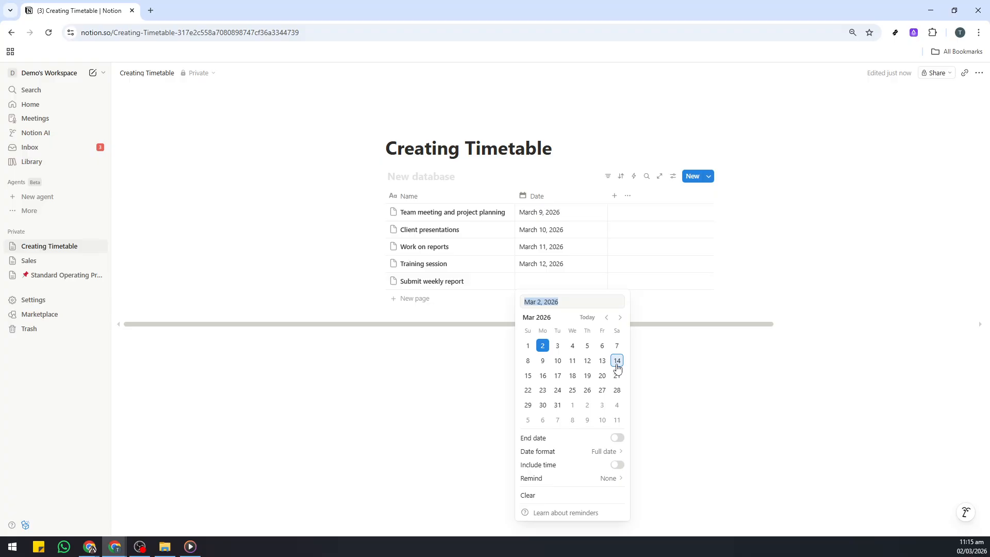
{"action": "left_click", "coordinate": [602, 360]}
{"action": "left_click", "coordinate": [469, 366]}
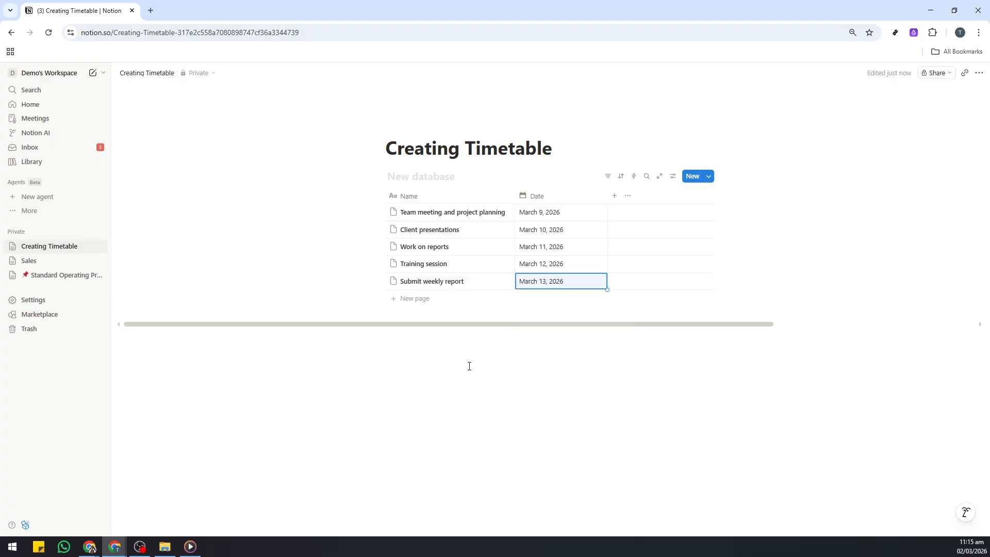
Add a Text property to the database and name it "Time"
{"action": "left_click", "coordinate": [614, 196]}
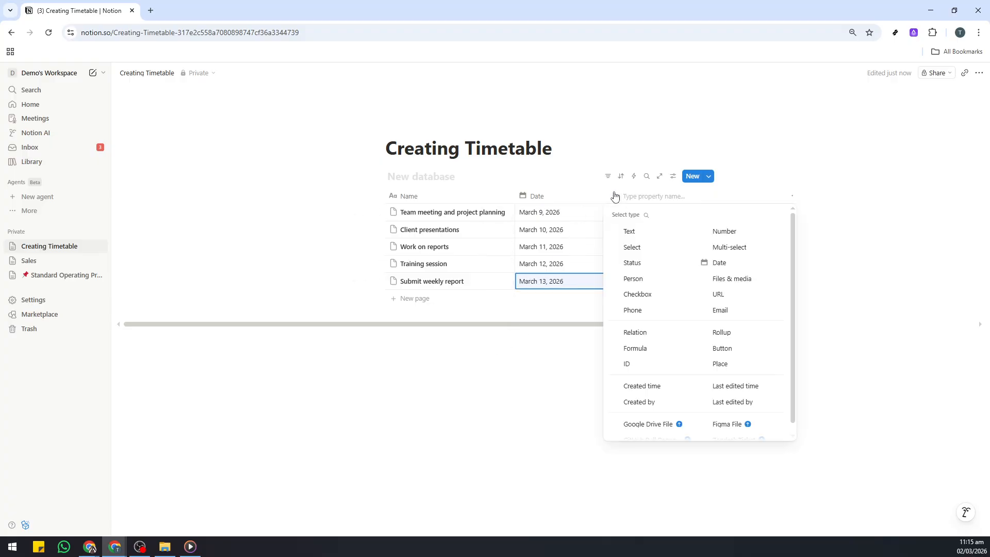
{"action": "left_click", "coordinate": [664, 230]}
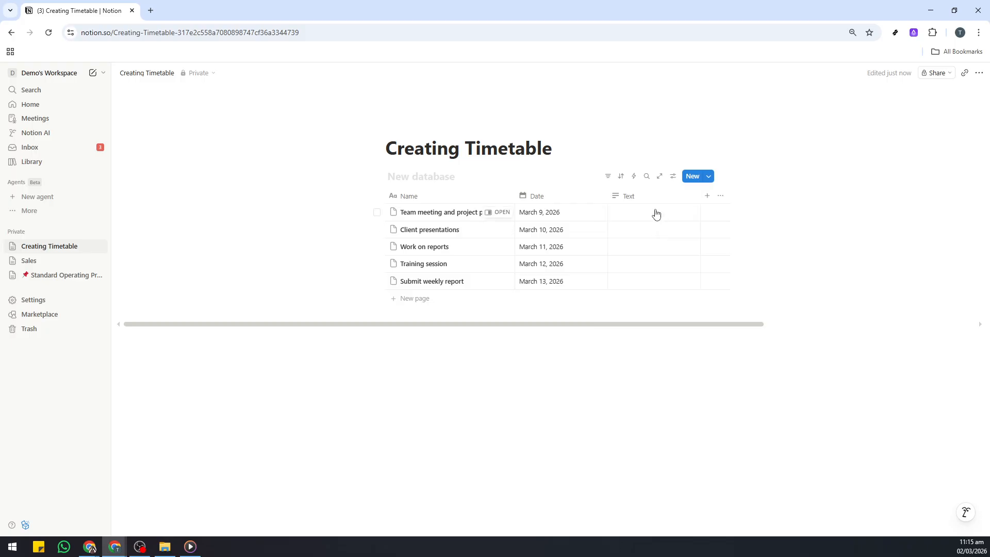
{"action": "left_click", "coordinate": [645, 197]}
{"action": "type", "text": "Time"}
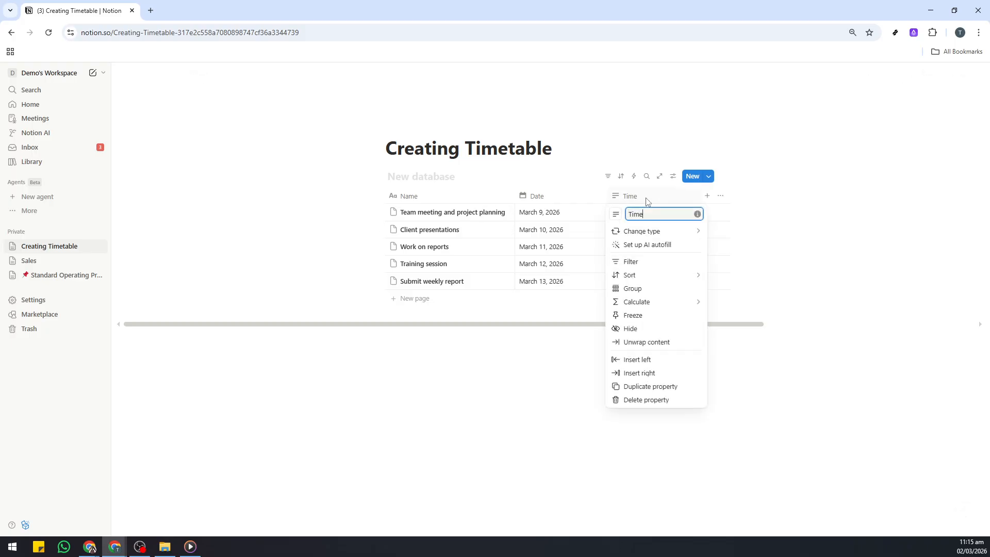
{"action": "left_click", "coordinate": [576, 360]}
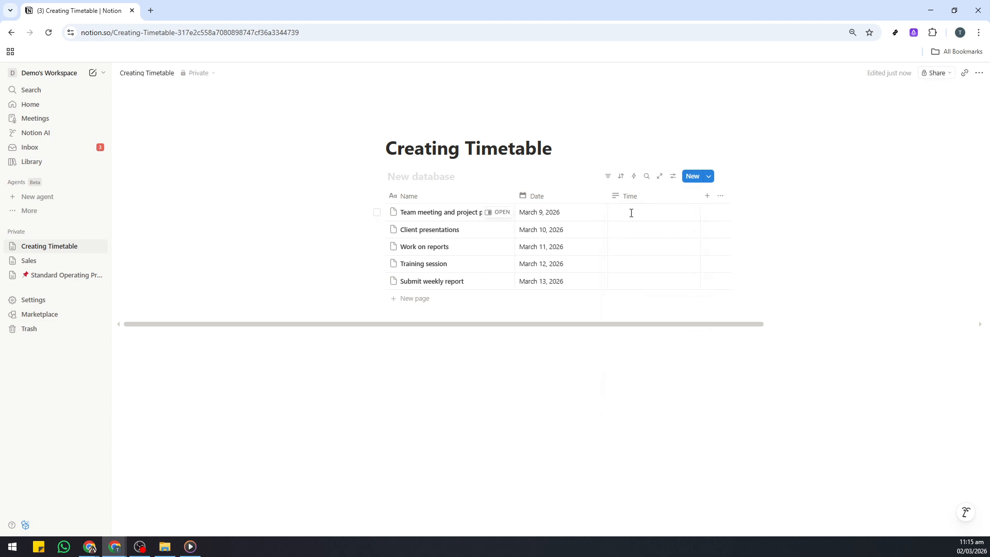
Enter 9:00 AM as the time for Team meeting and project planning
{"action": "left_click", "coordinate": [635, 211]}
{"action": "type", "text": "("}
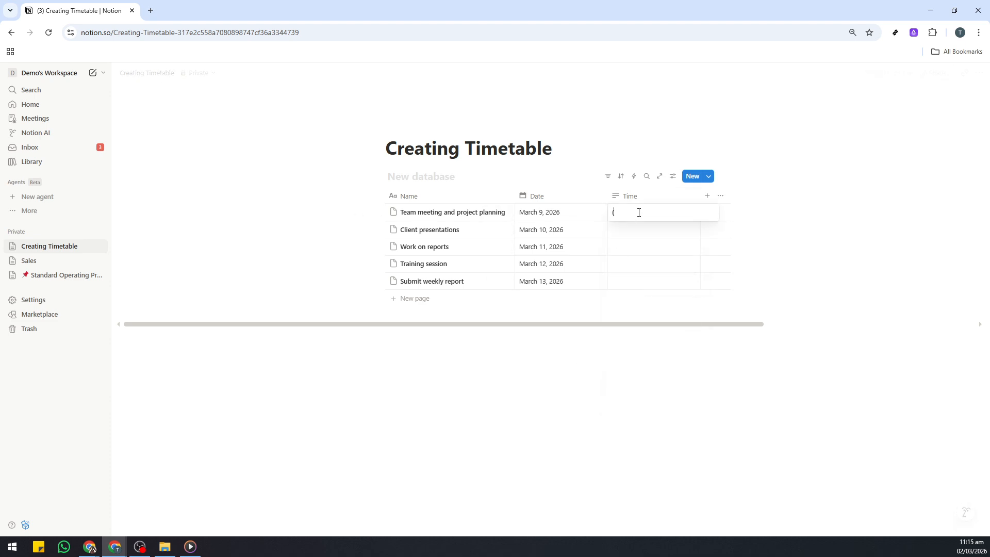
{"action": "type", "text": ":0"}
{"action": "key", "text": "BackSpace"}
{"action": "key", "text": "Escape"}
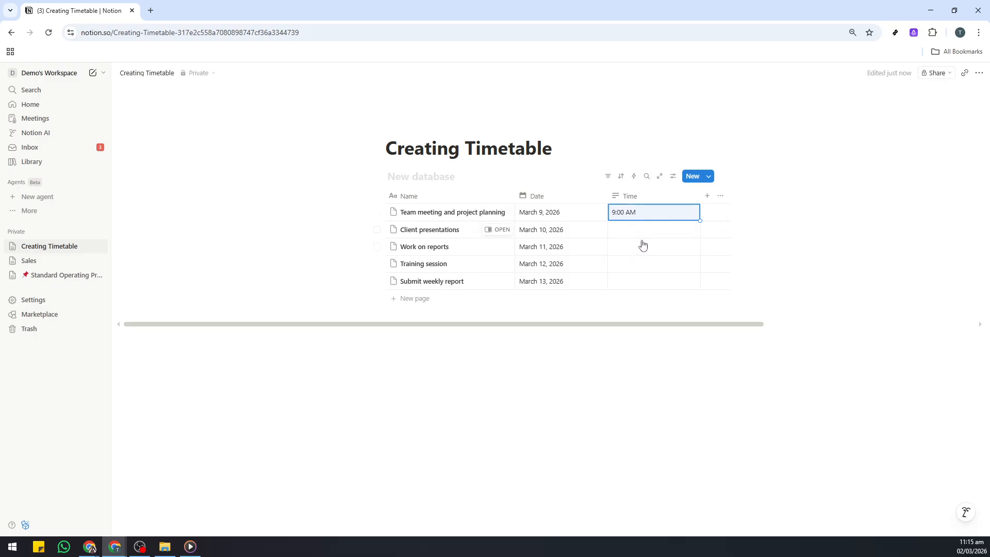
{"action": "left_click", "coordinate": [619, 382]}
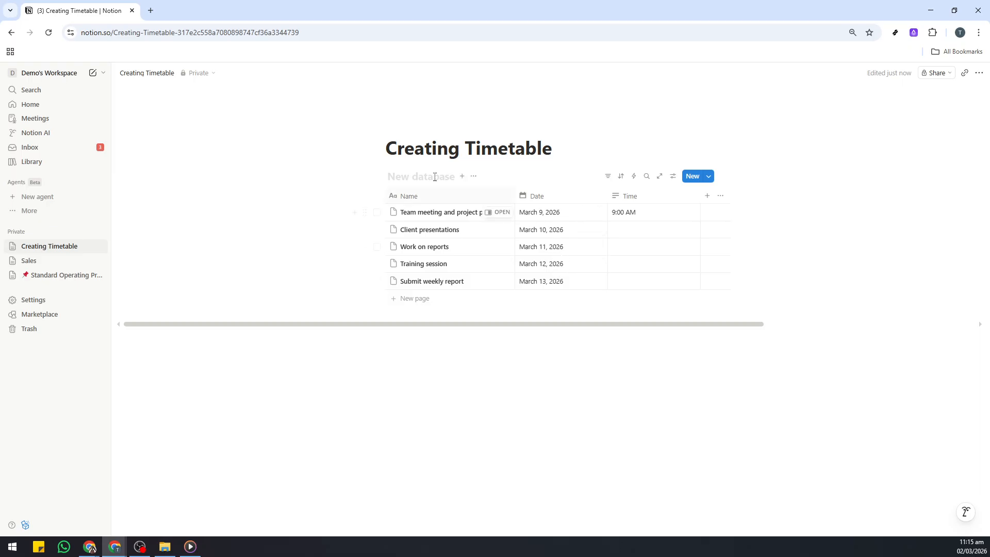
Add a Calendar view to the database, keeping the default view settings
{"action": "left_click", "coordinate": [462, 177]}
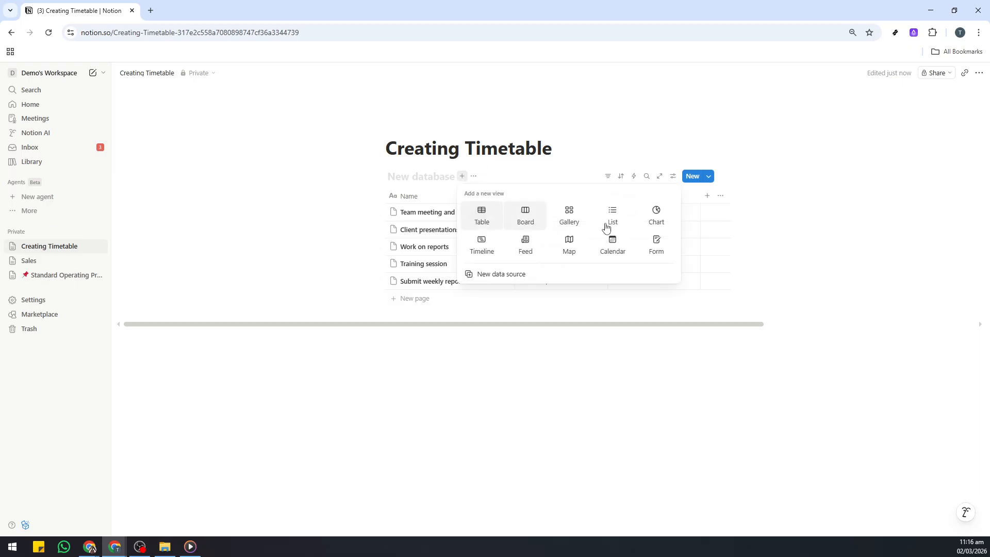
{"action": "left_click", "coordinate": [612, 245]}
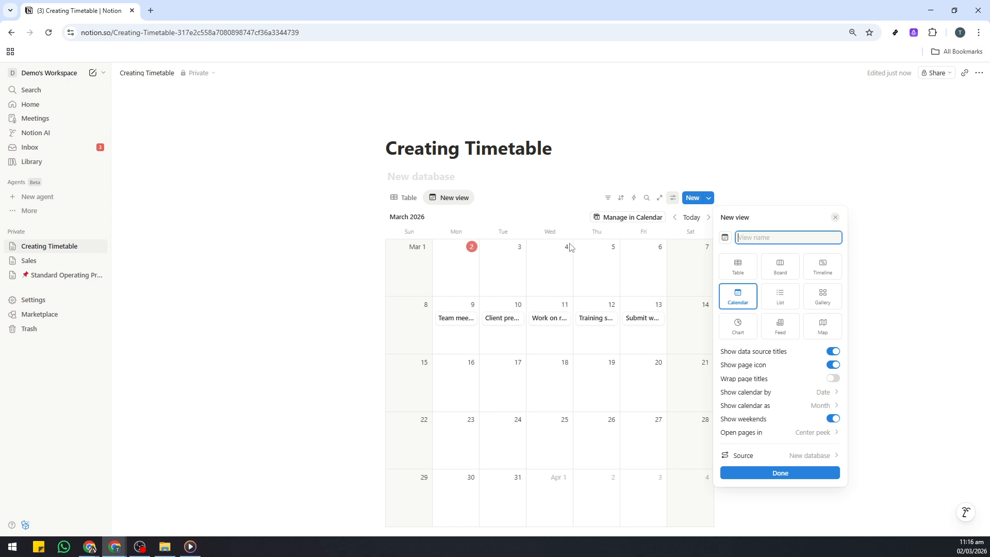
{"action": "left_click", "coordinate": [835, 218]}
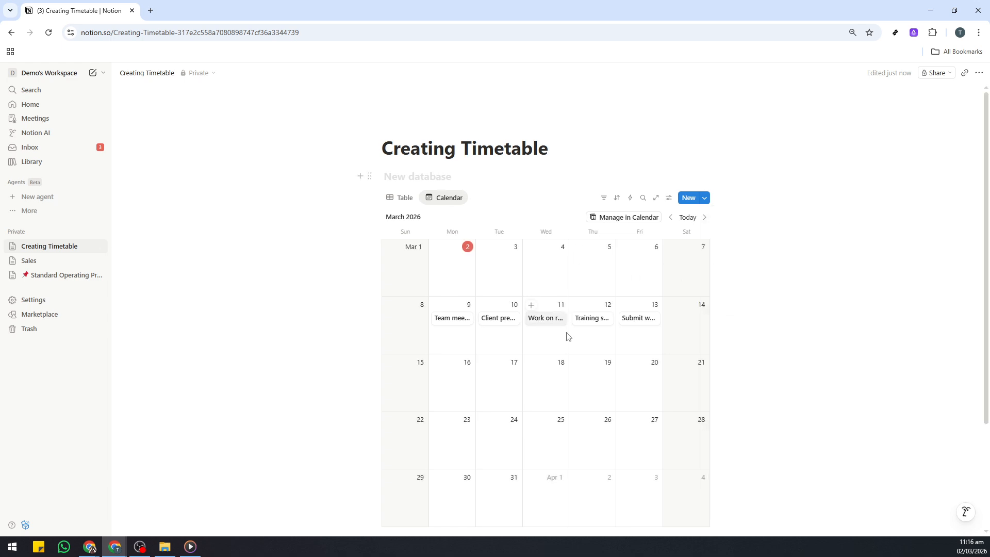
Check the entries in the table view, and return to the calendar view
{"action": "scroll", "coordinate": [569, 336], "scroll_direction": "down", "scroll_amount": 1}
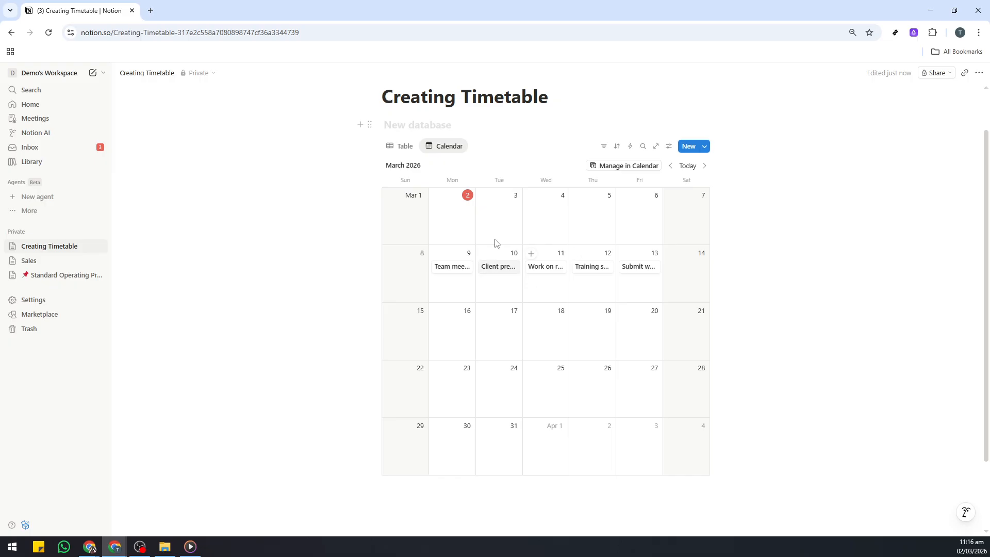
{"action": "left_click", "coordinate": [404, 146]}
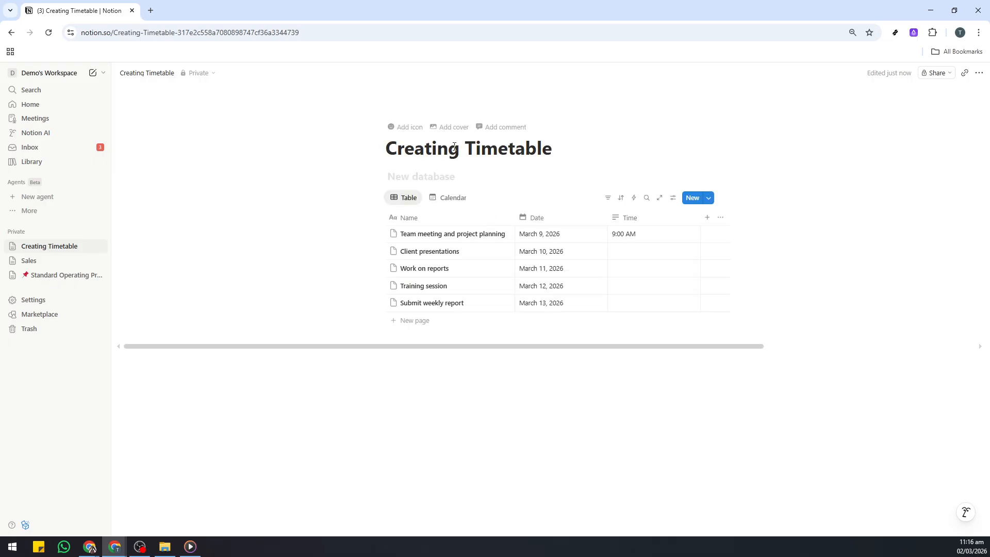
{"action": "left_click", "coordinate": [443, 208]}
Reschedule Submit weekly report to March 14, Training session to March 13 and Work on reports to March 12 in the calendar
{"action": "scroll", "coordinate": [550, 342], "scroll_direction": "down", "scroll_amount": 1}
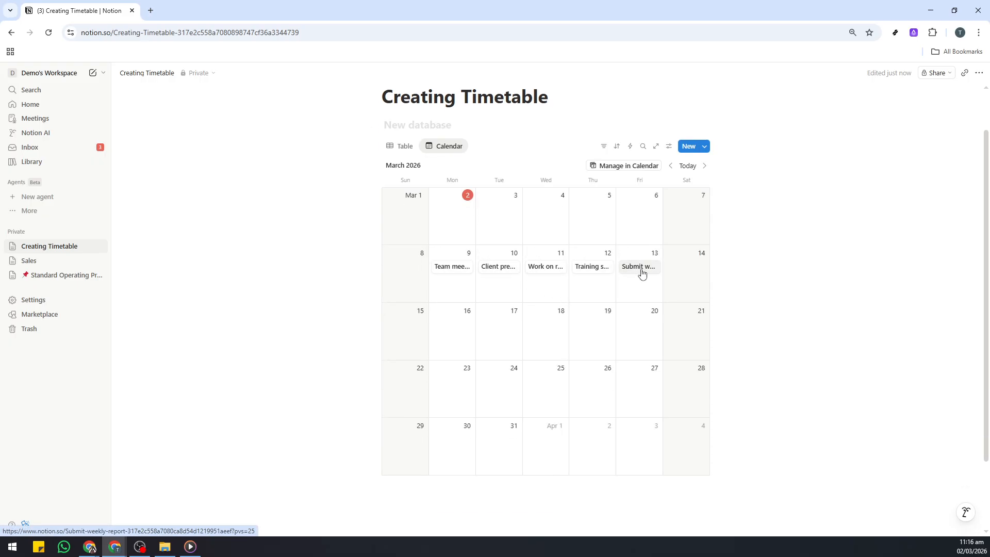
{"action": "left_click_drag", "start_coordinate": [642, 273], "coordinate": [685, 269]}
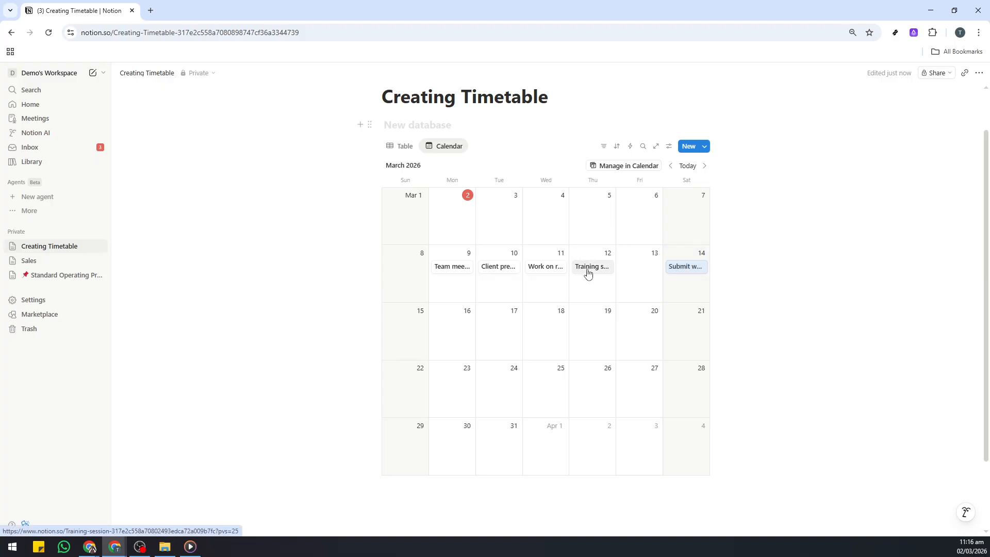
{"action": "left_click_drag", "start_coordinate": [588, 273], "coordinate": [629, 271]}
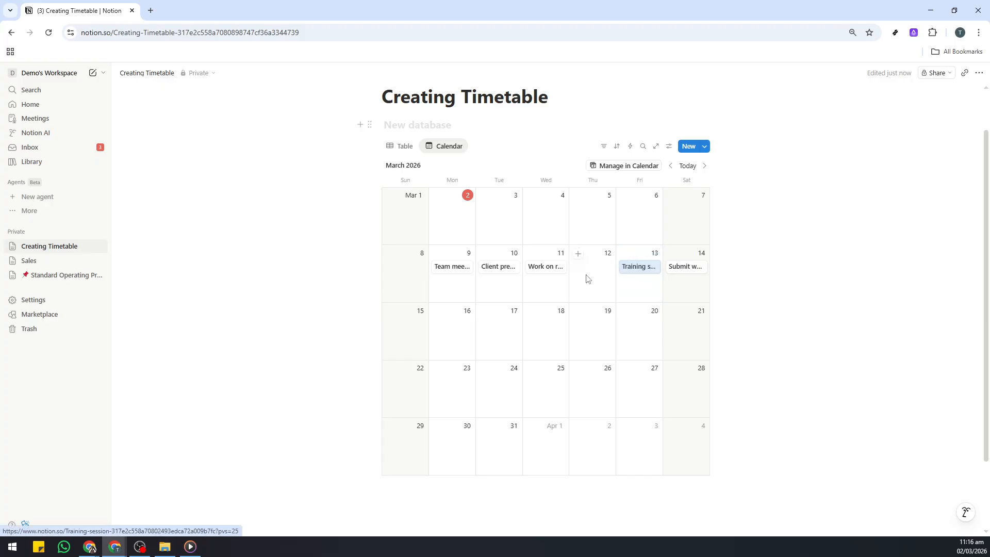
{"action": "left_click_drag", "start_coordinate": [540, 270], "coordinate": [585, 272]}
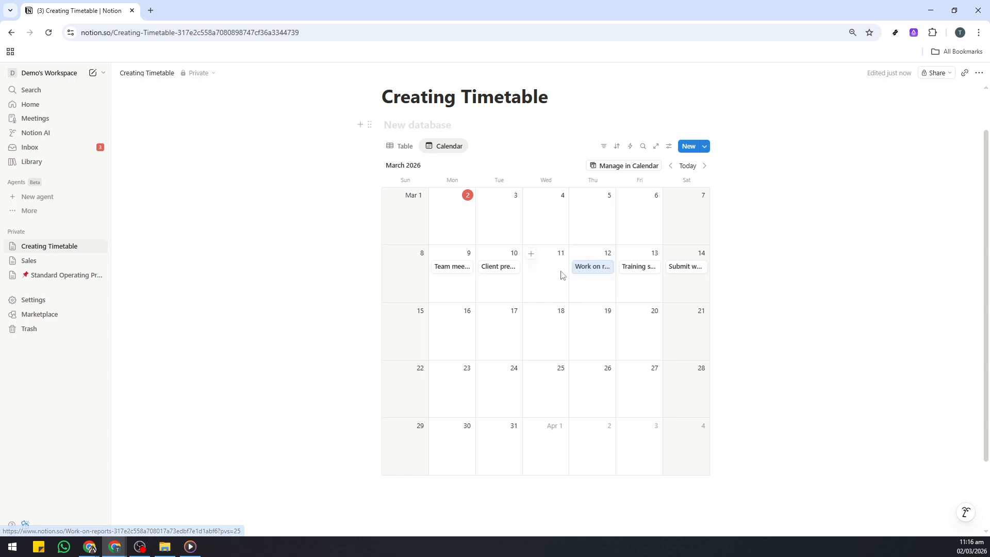